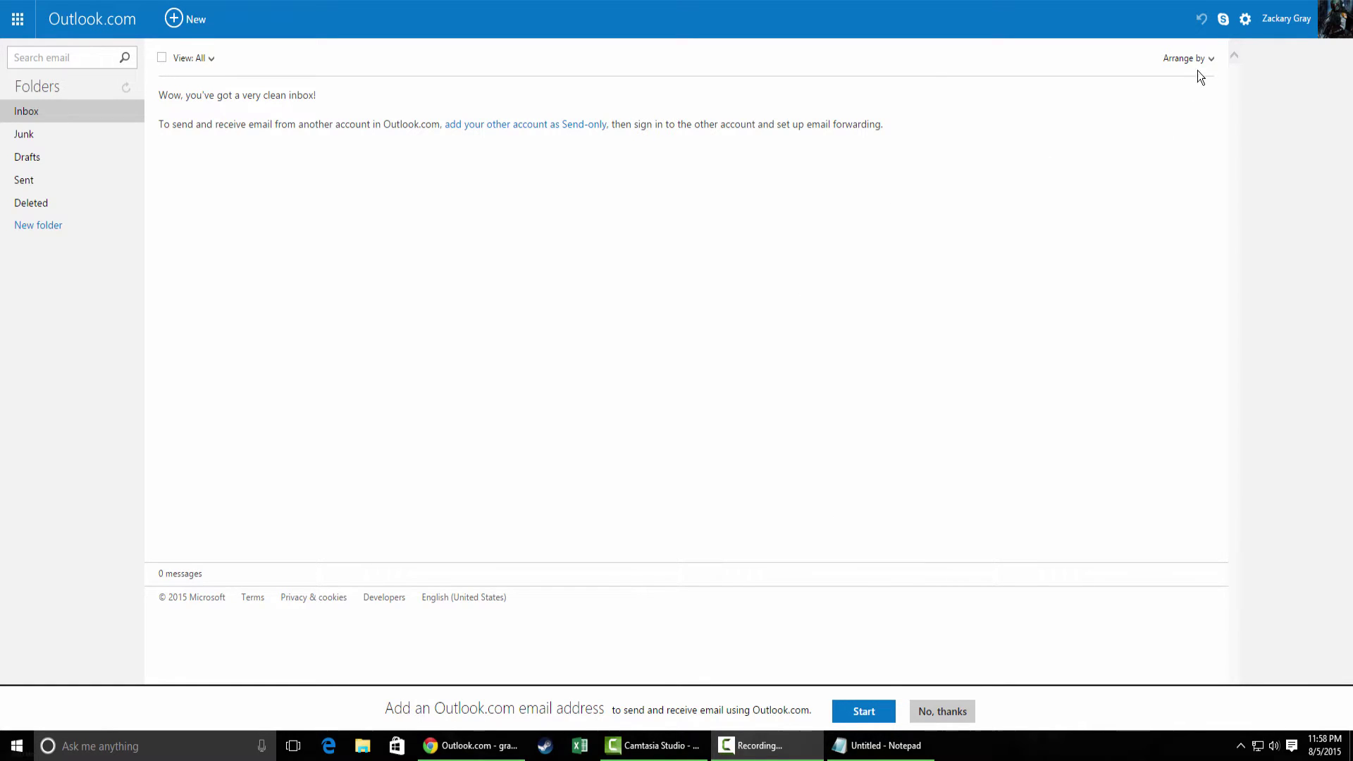
- Enable Outlook.com Email forwarding to another email account and enter the destination e-mail address
left_click(1245, 19)
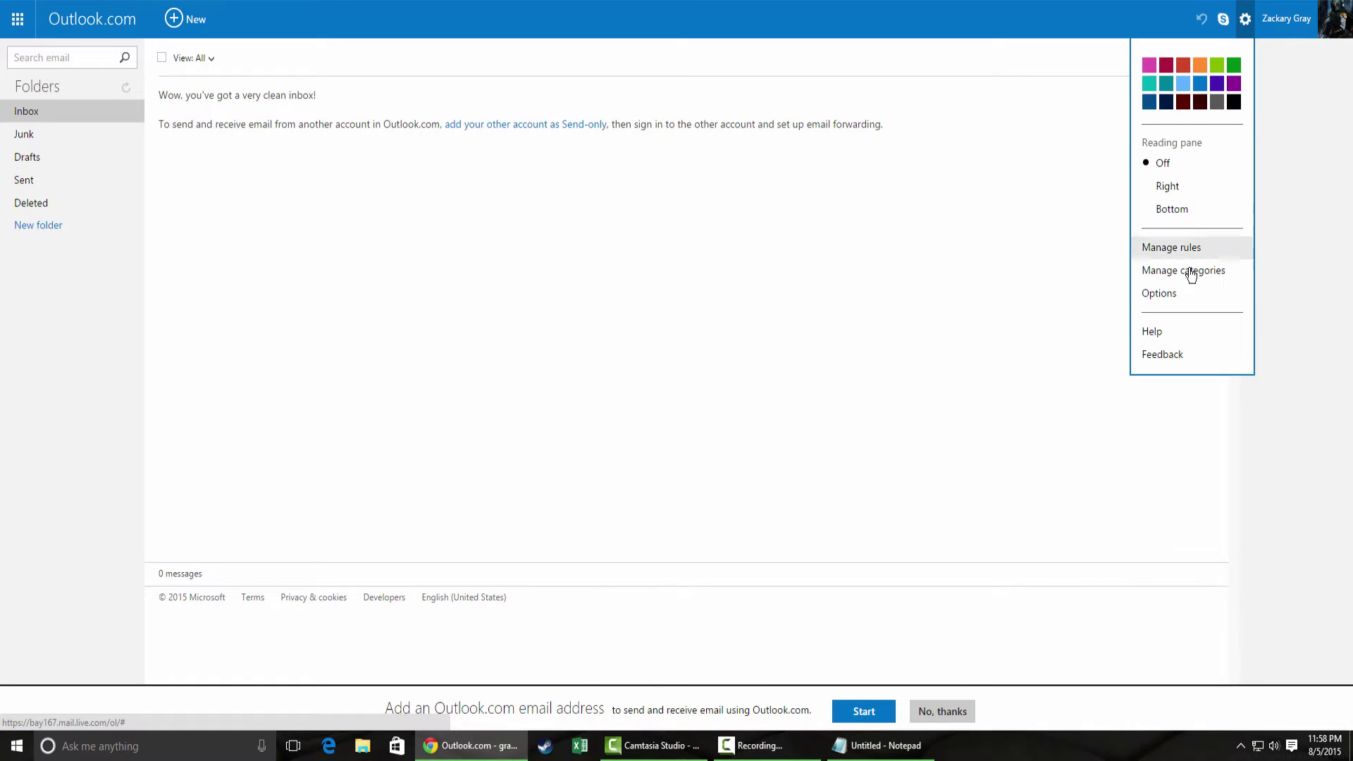
left_click(1179, 293)
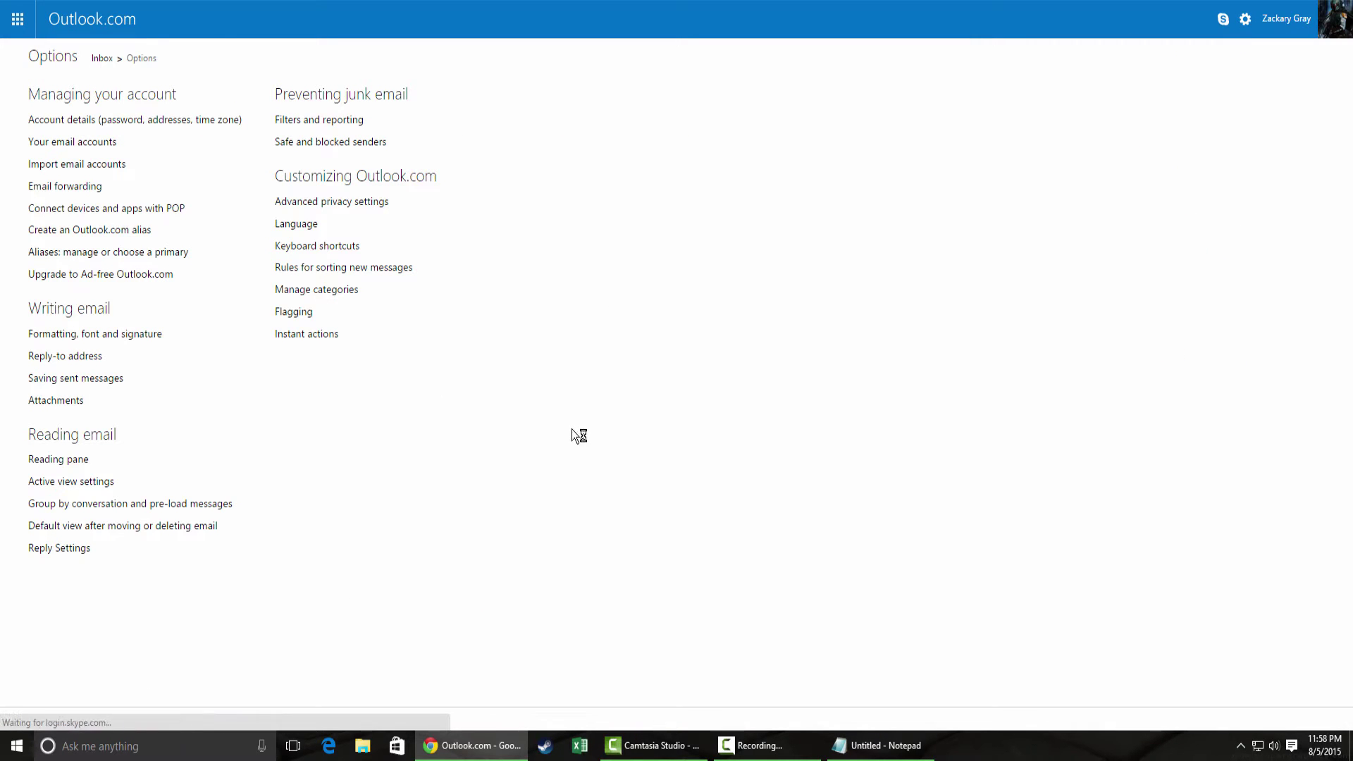
left_click(94, 192)
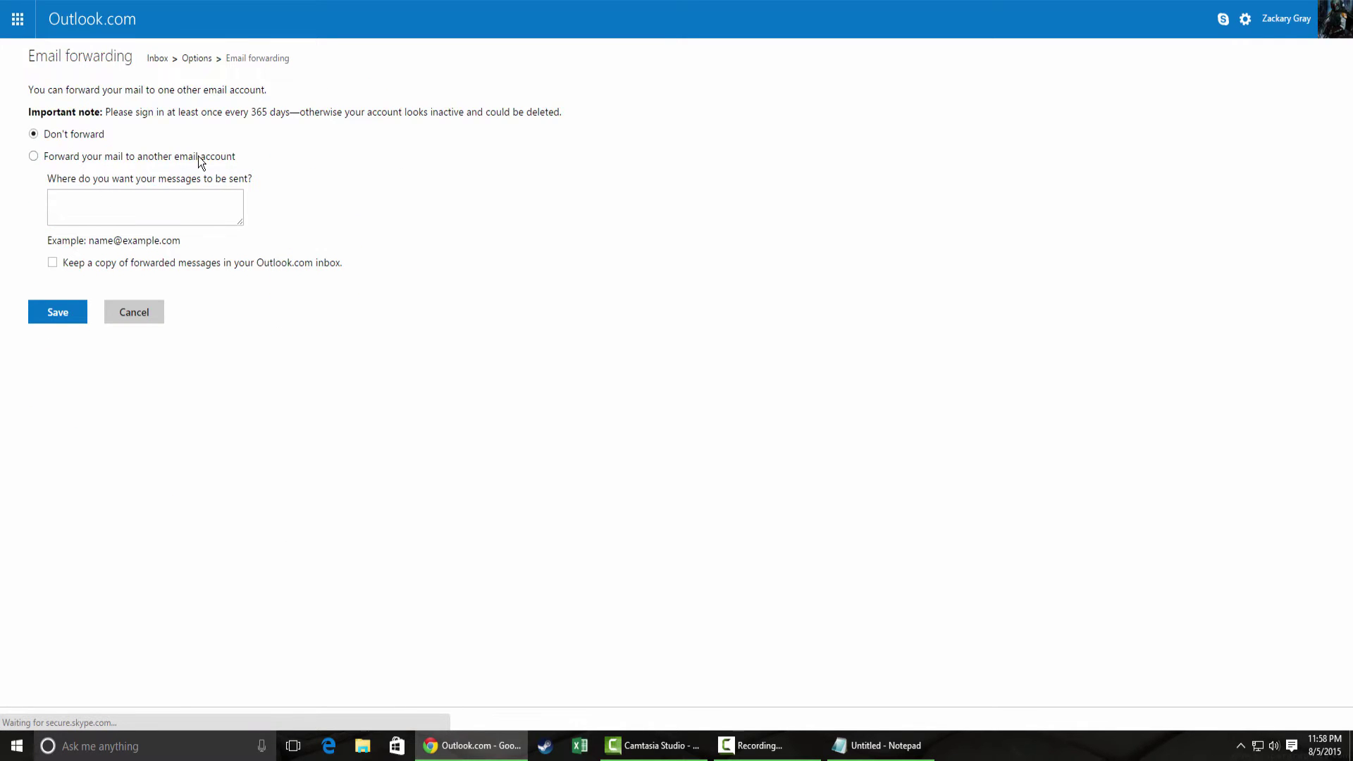
left_click(211, 156)
left_click(205, 193)
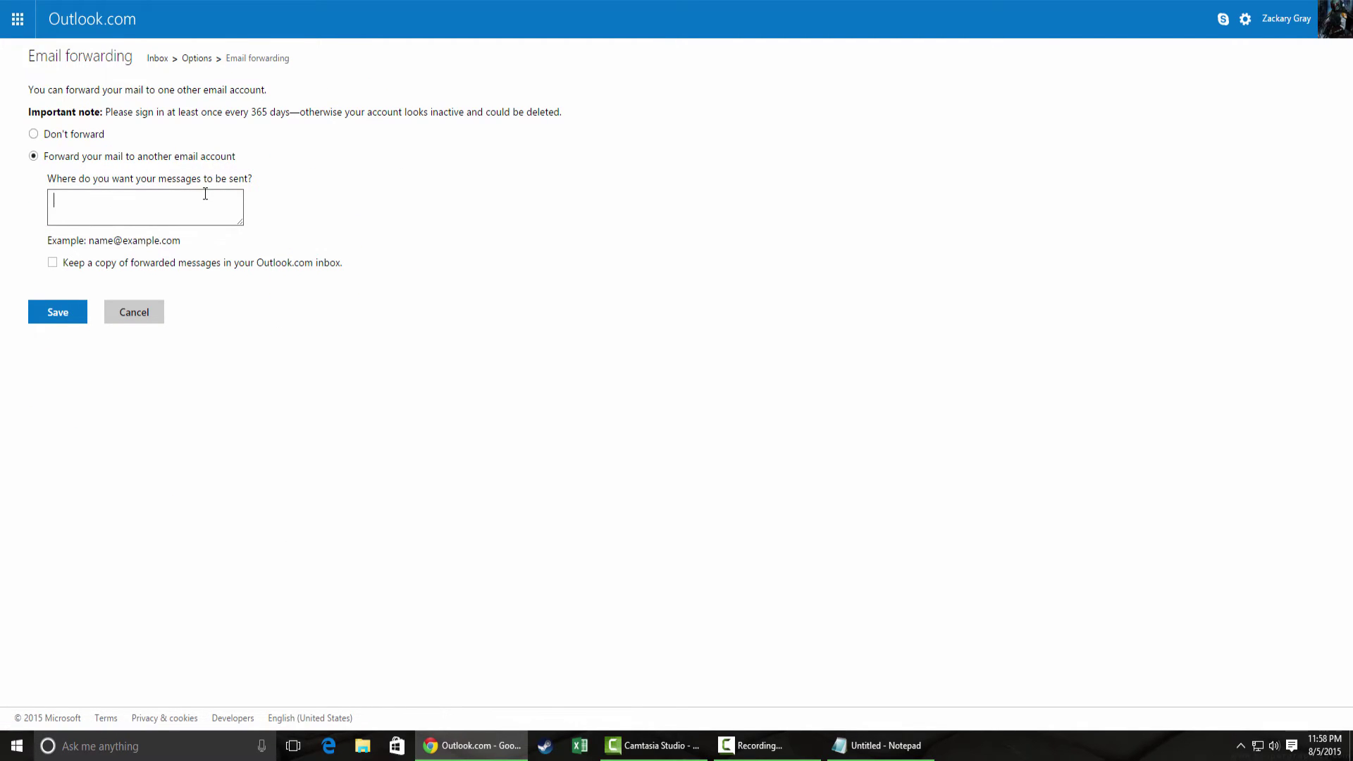
- Turn on 'Keep a copy of forwarded messages' and return to the Outlook.com Inbox
left_click(311, 266)
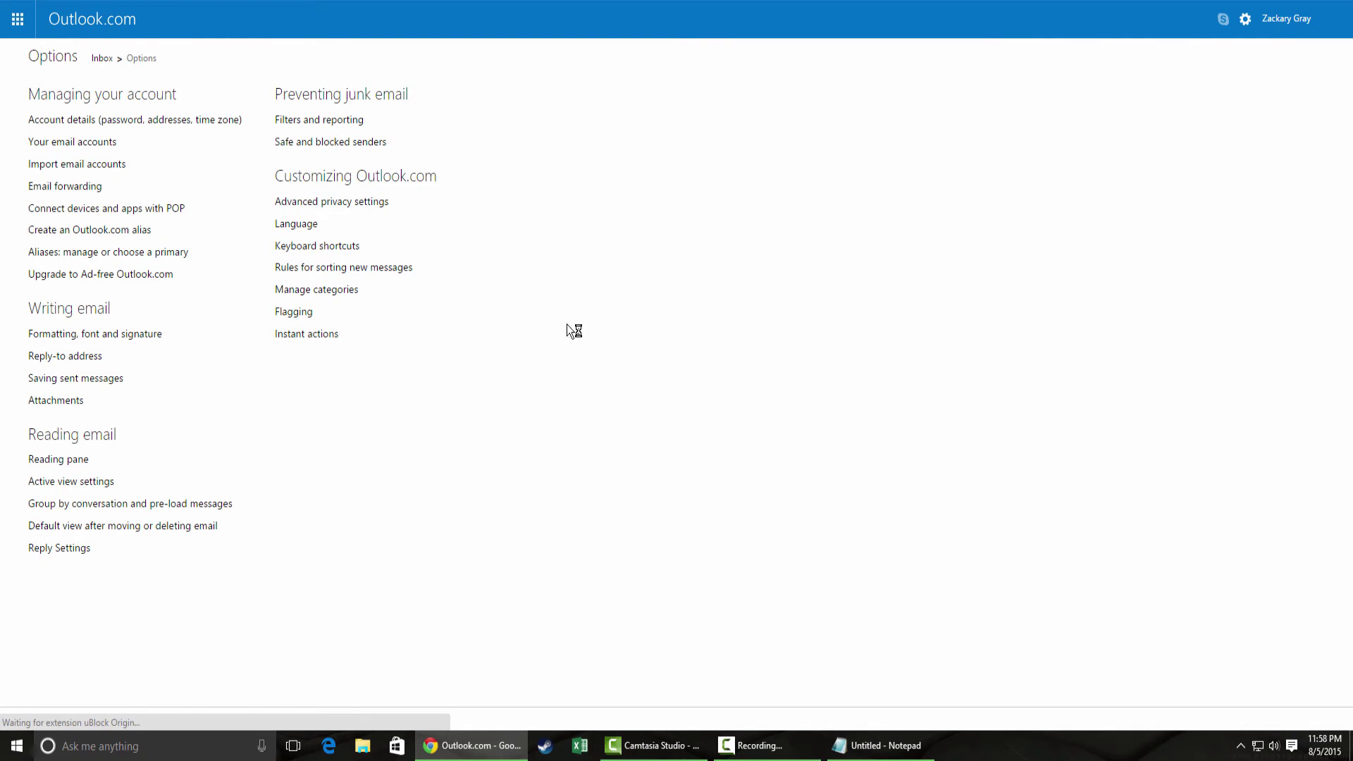
left_click(80, 24)
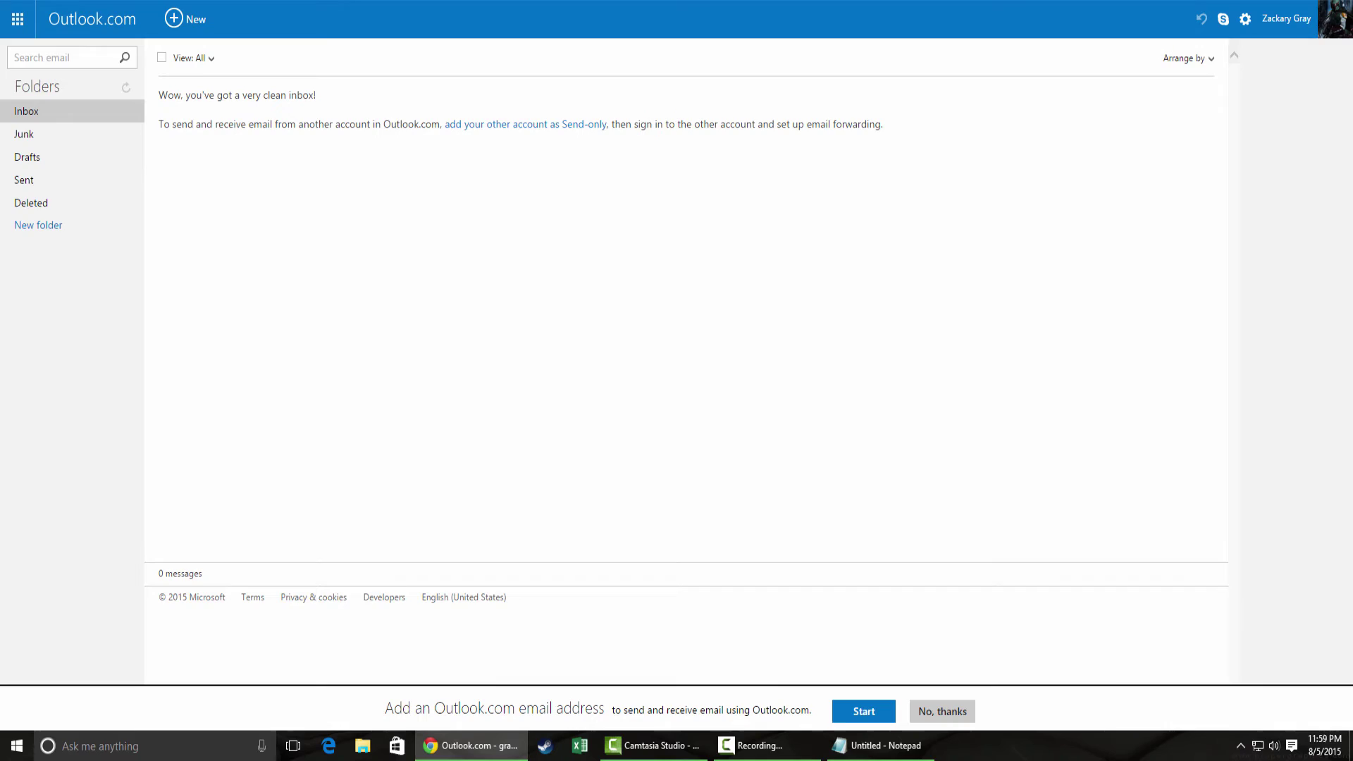
- Switch to the Gmail tab and open Settings at the Forwarding and POP/IMAP tab
key("ctrl+Tab")
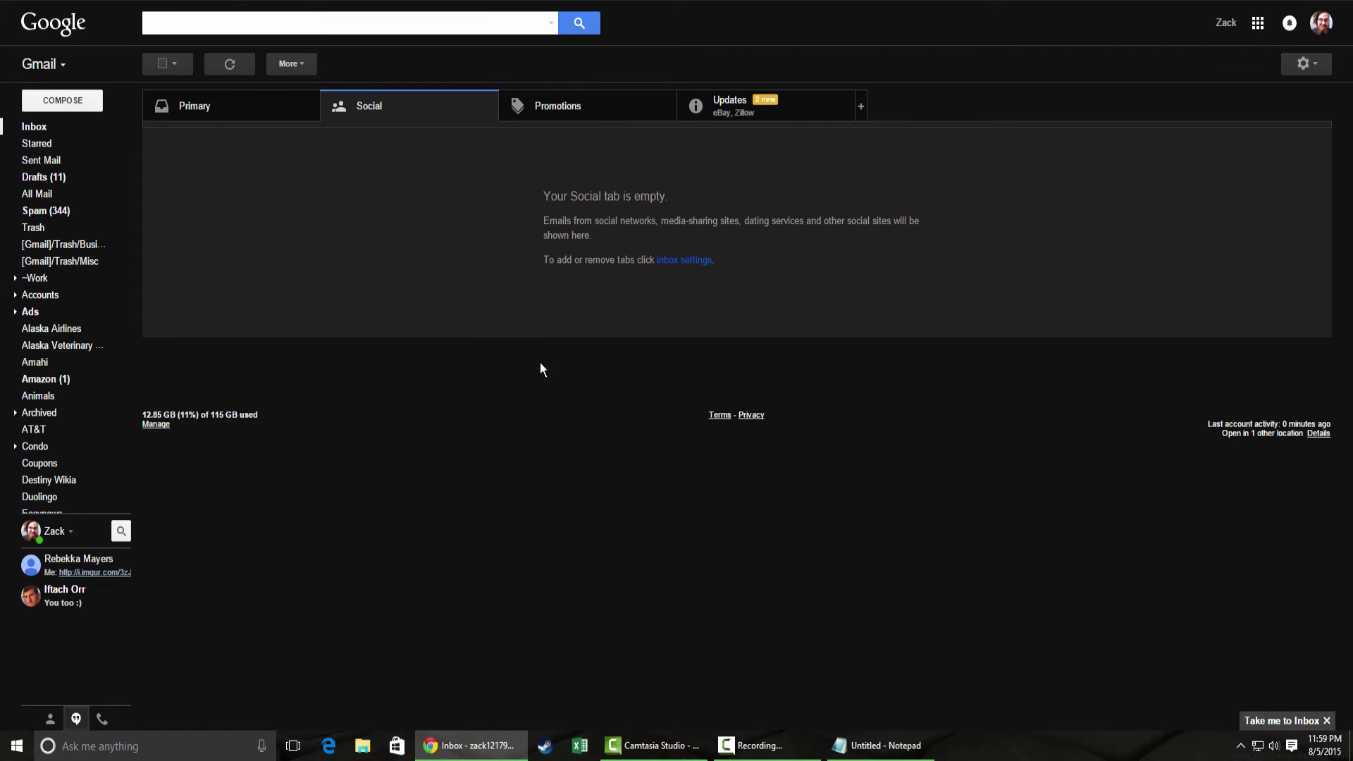
left_click(1310, 68)
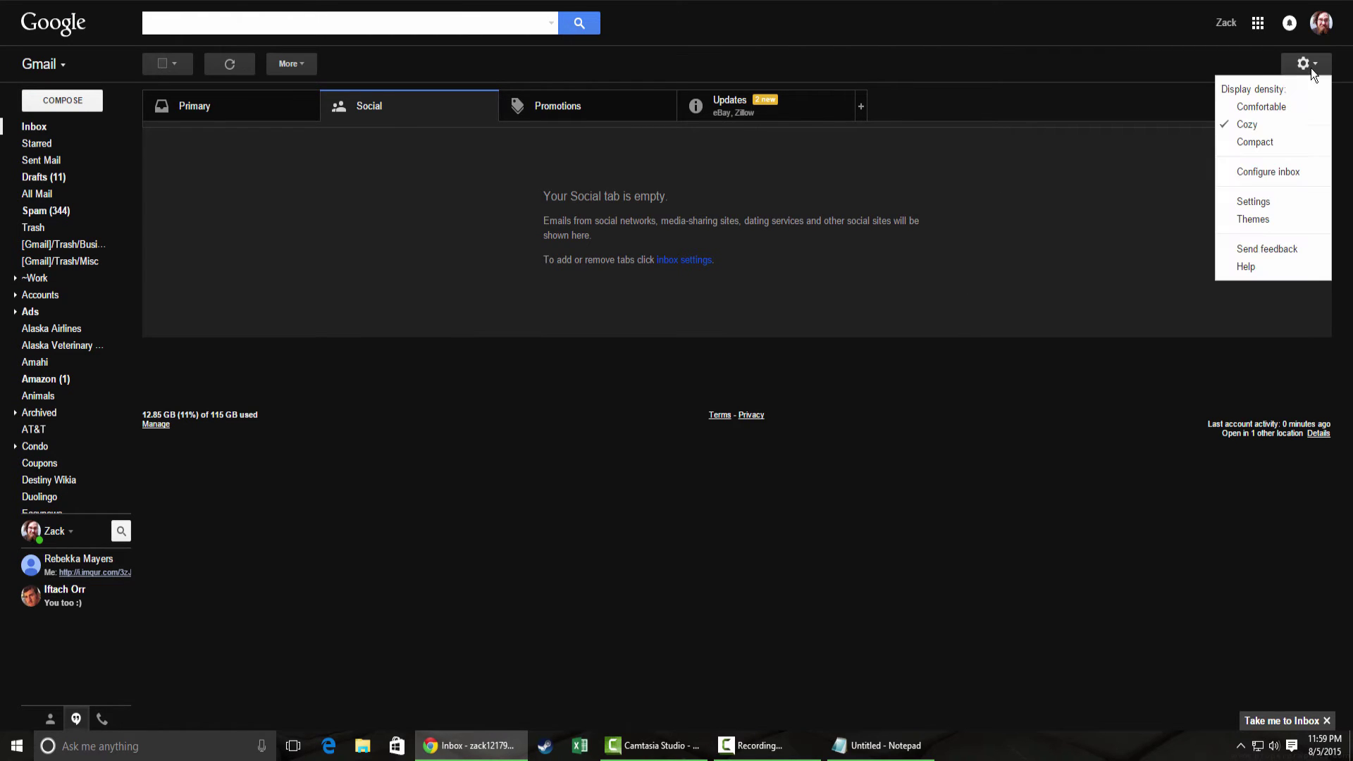
left_click(1259, 202)
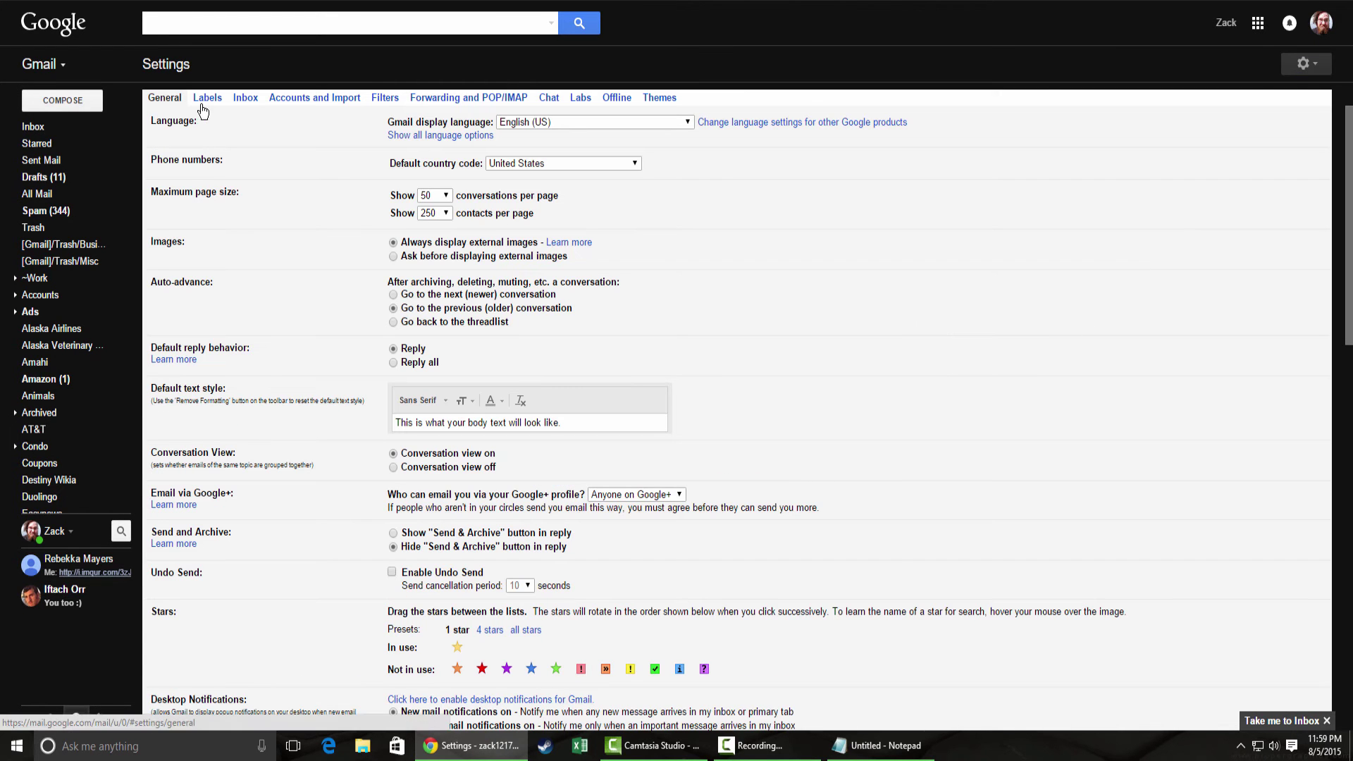
left_click(472, 108)
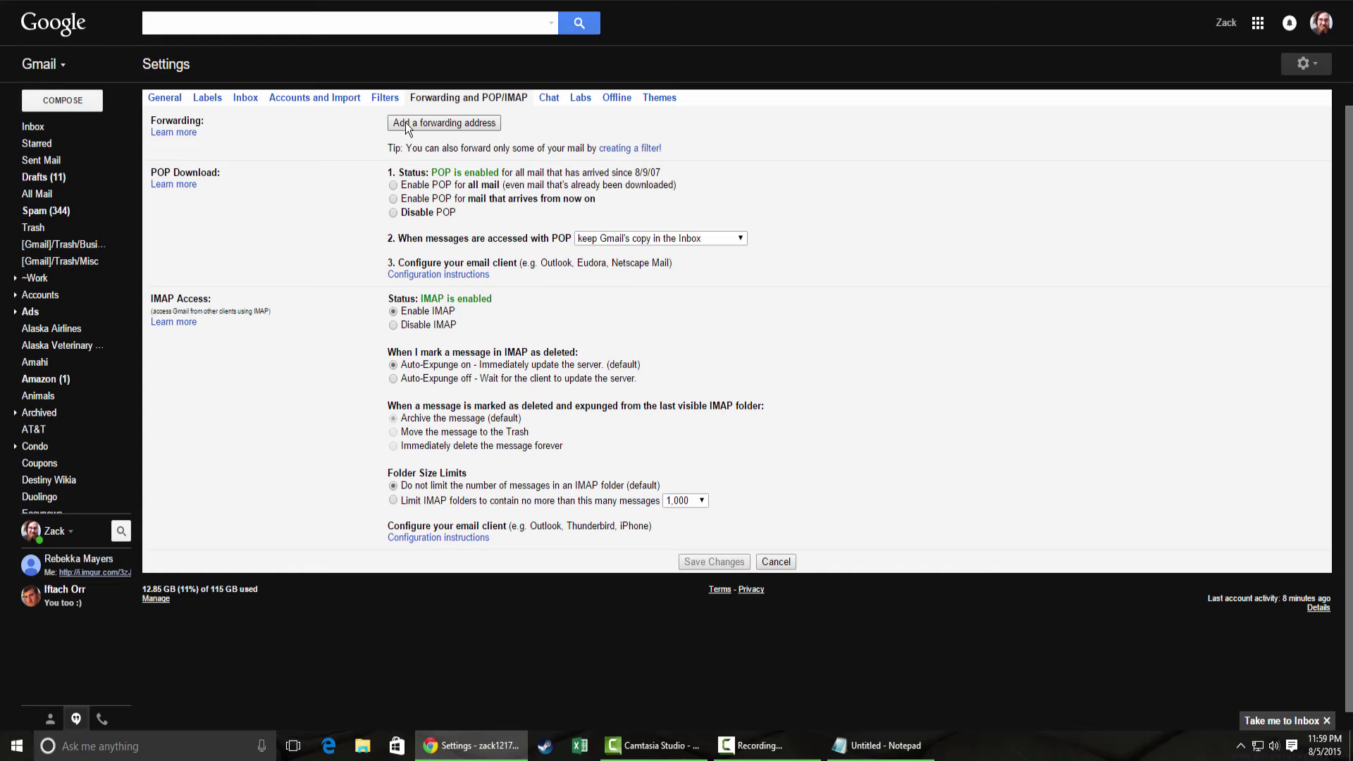
- Add the destination e-mail as a Gmail forwarding address, confirm it, and acknowledge the confirmation-code notice
left_click(404, 121)
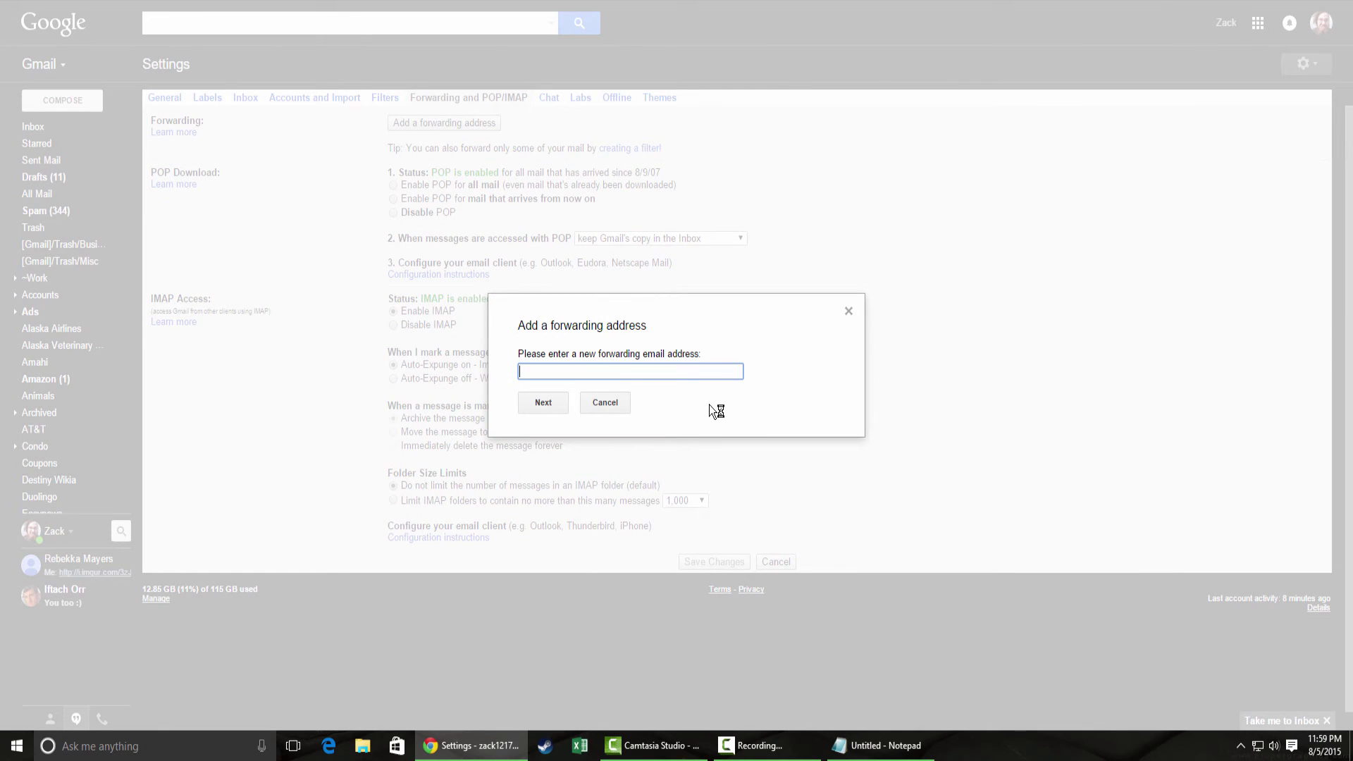
type("z")
key("BackSpace")
key("Return")
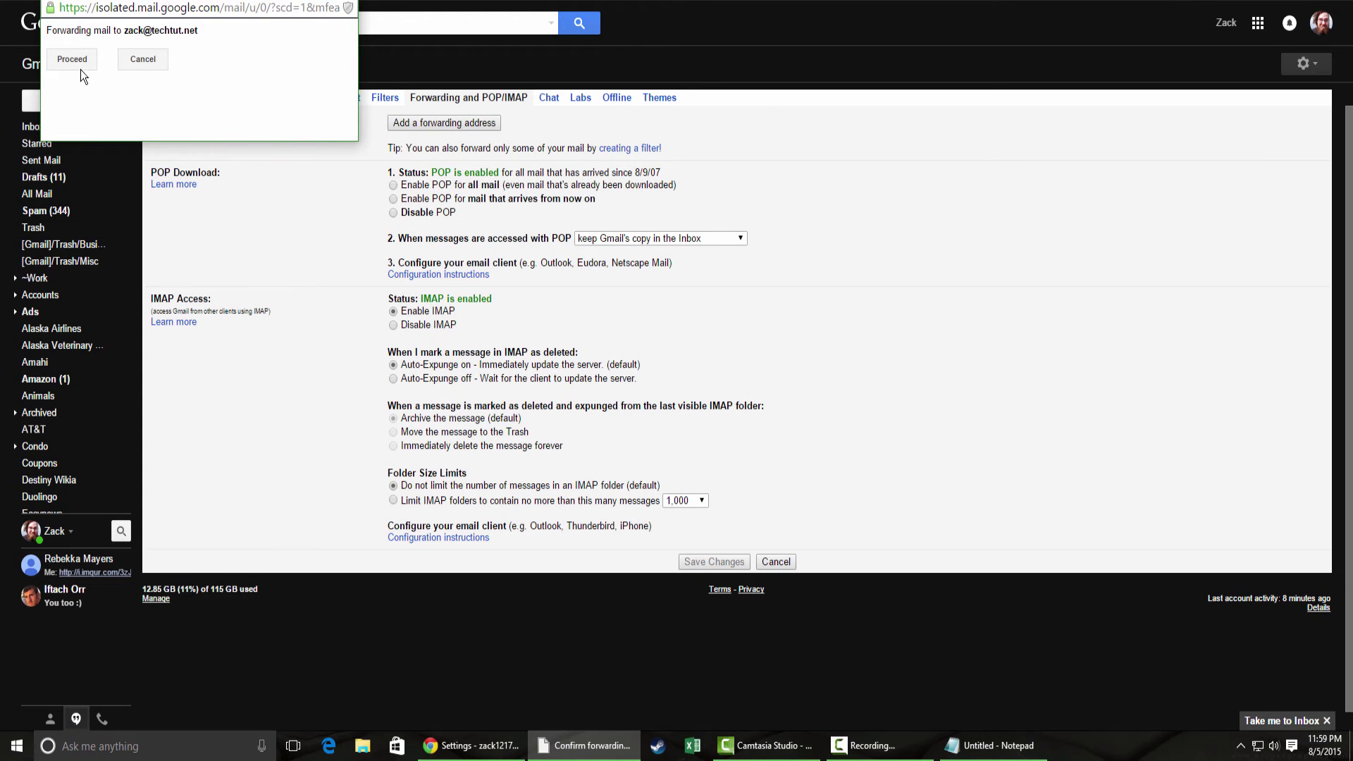
left_click(74, 59)
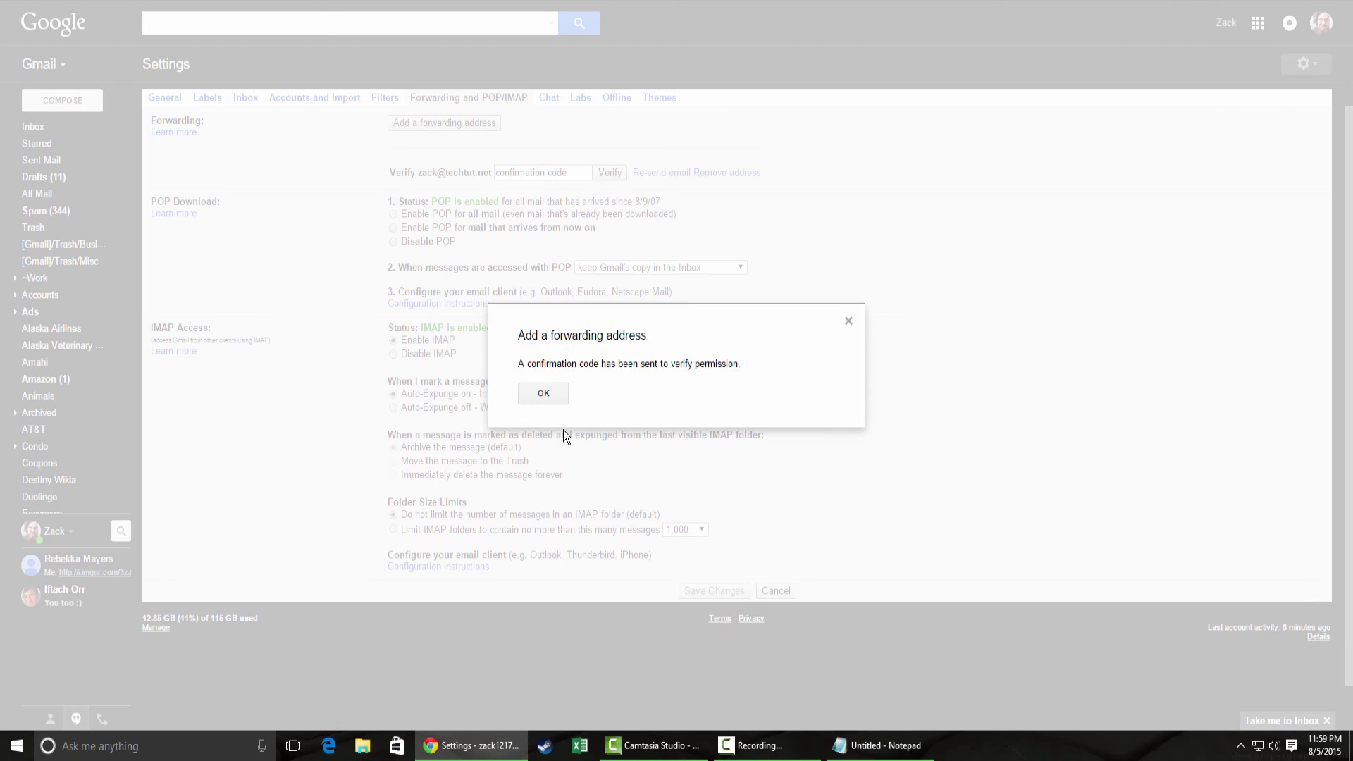
left_click(542, 396)
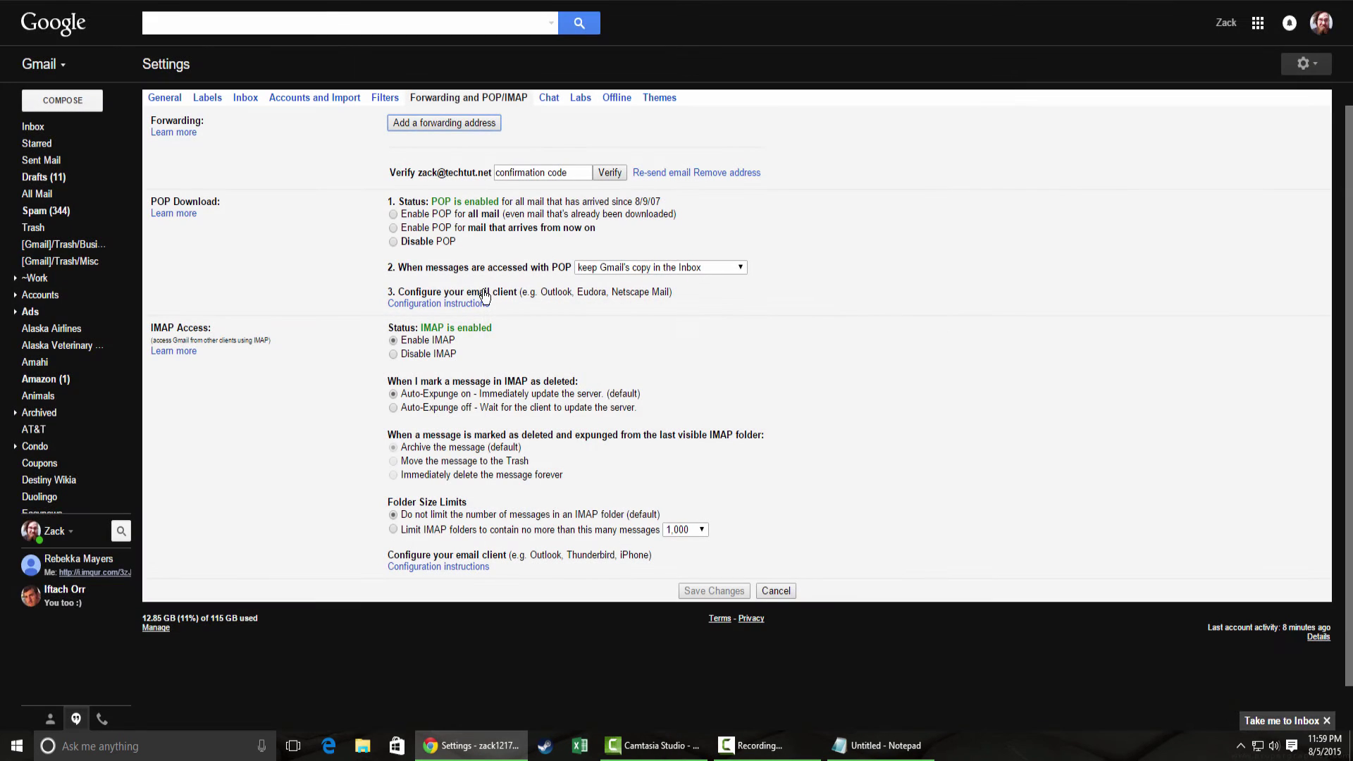
left_click(537, 172)
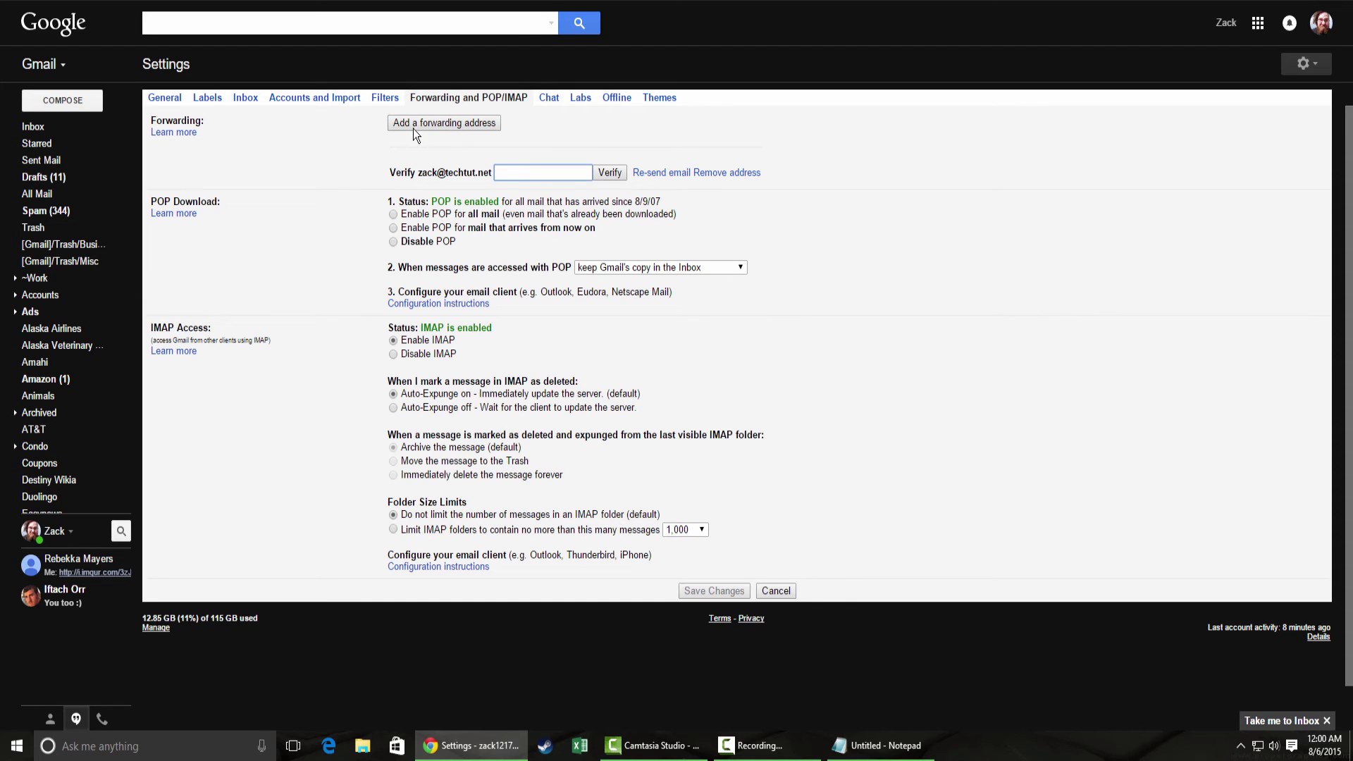
- Switch to Yahoo Mail and edit the main account under Settings > Accounts
key("ctrl+Tab")
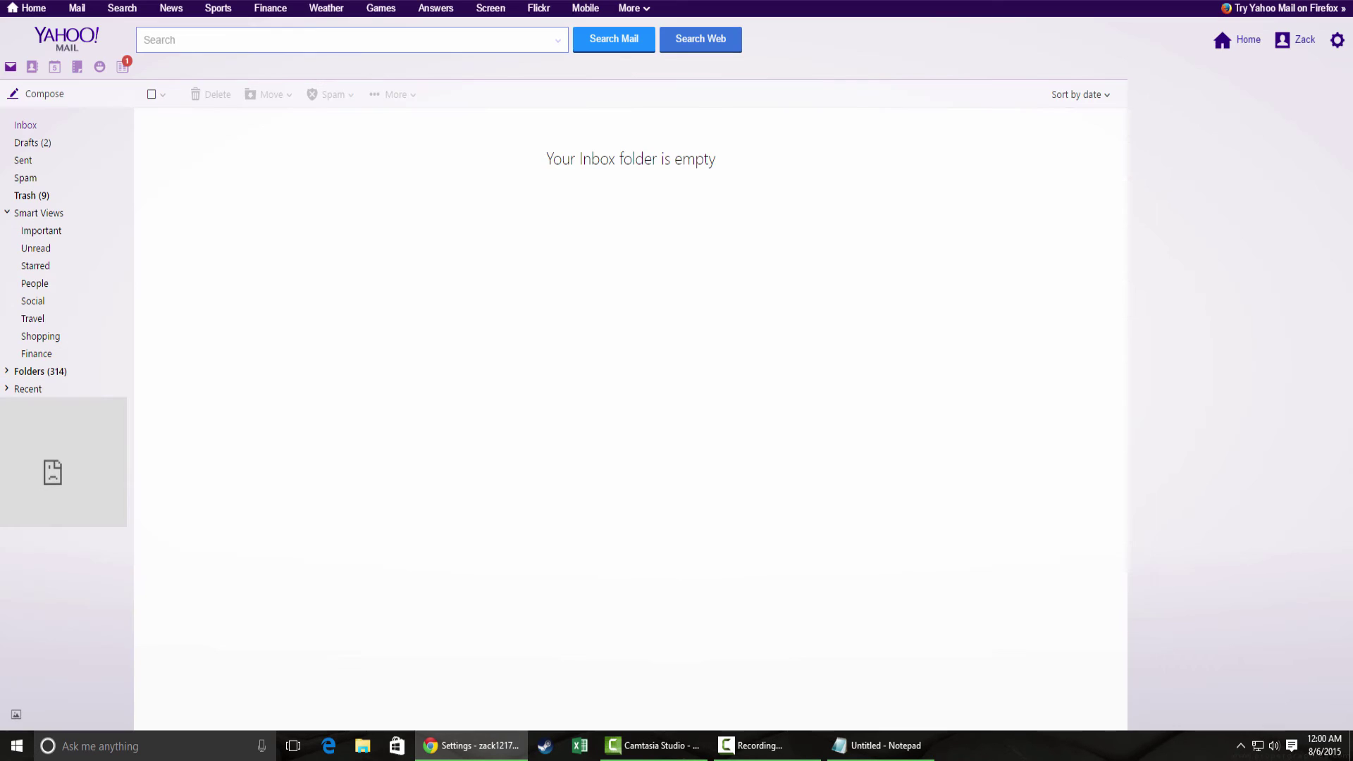
left_click(1336, 40)
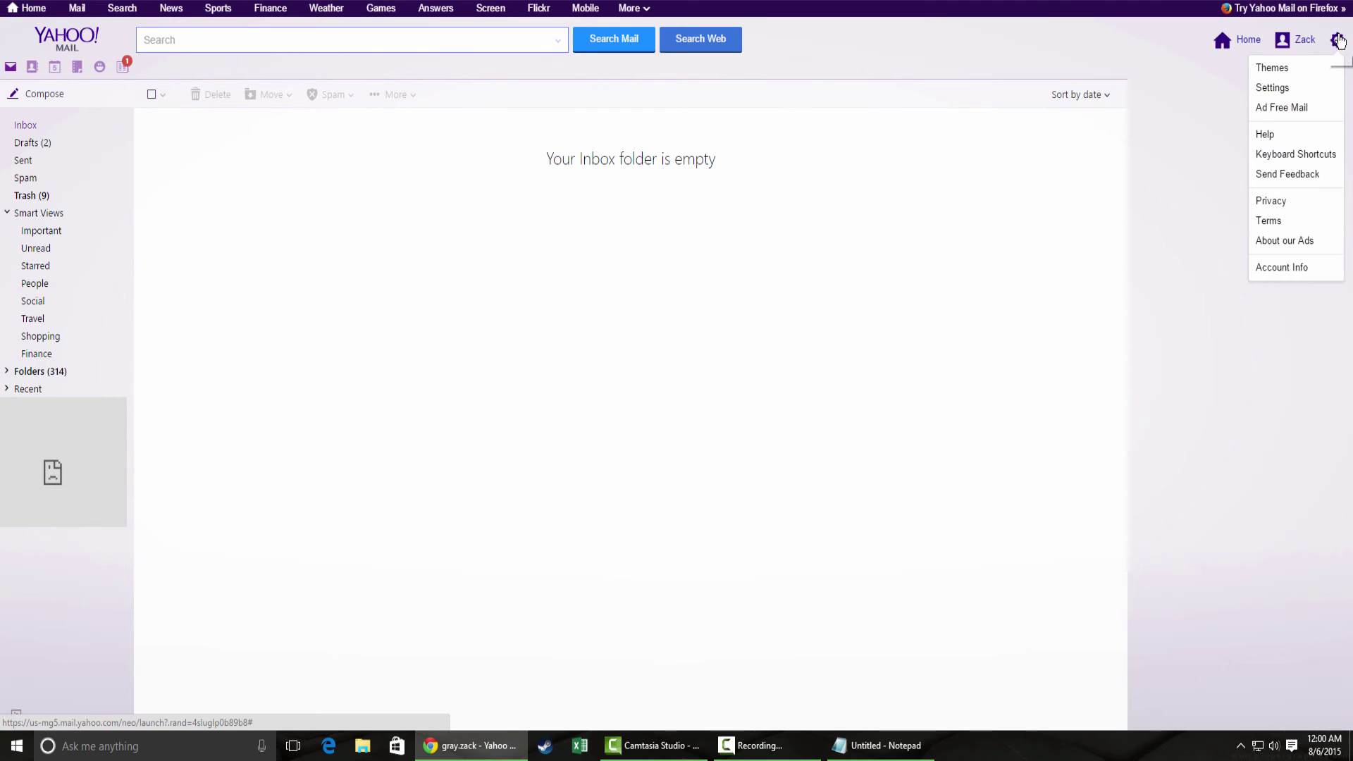
left_click(1286, 90)
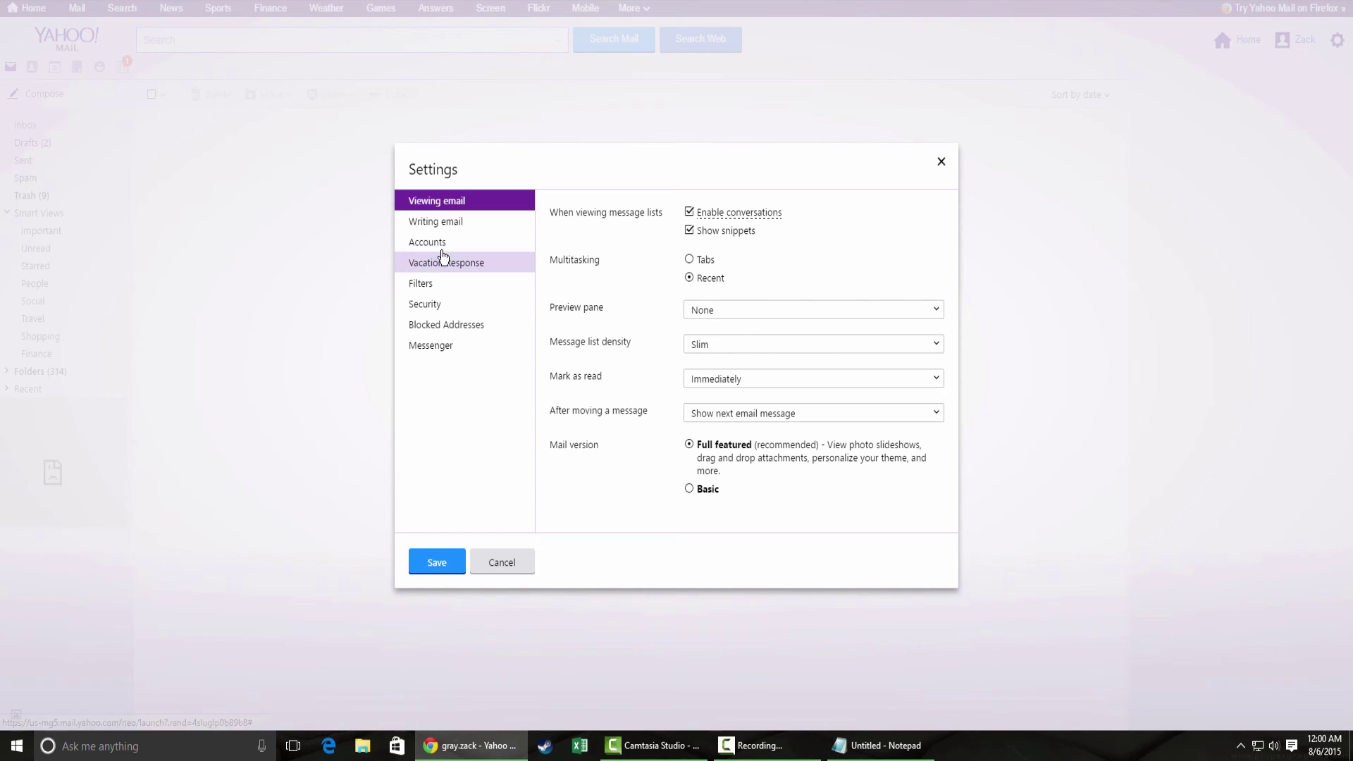
left_click(432, 240)
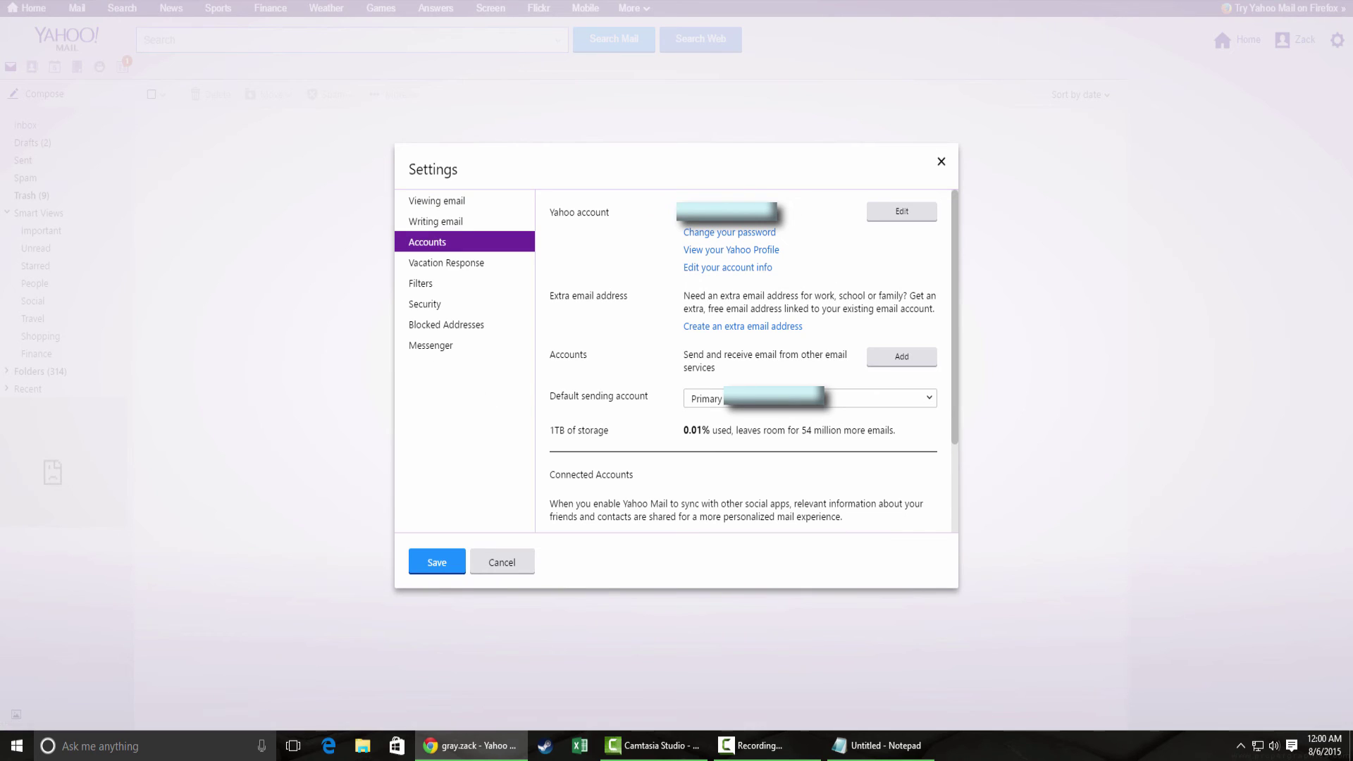
left_click(908, 220)
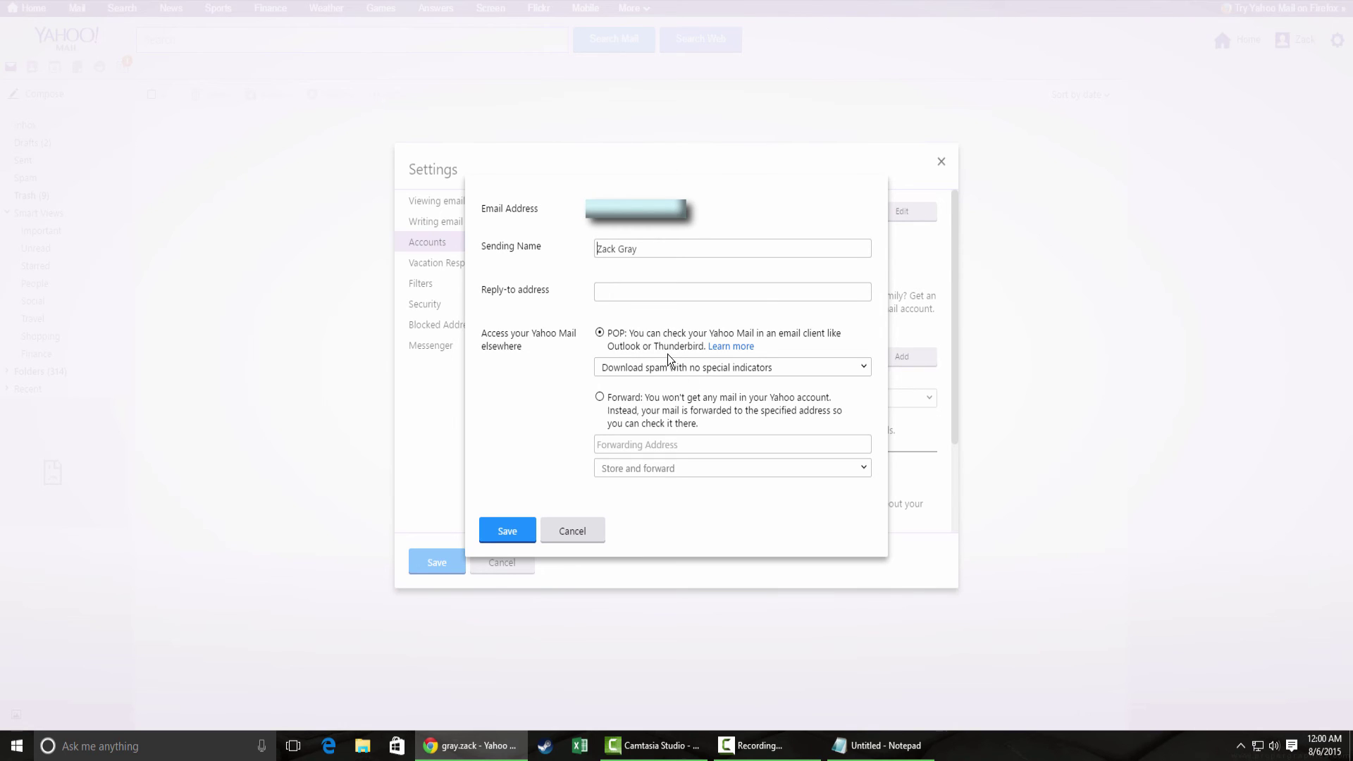
- Forward Yahoo mail to the destination address using 'Store and forward and mark as read', then save
left_click(660, 419)
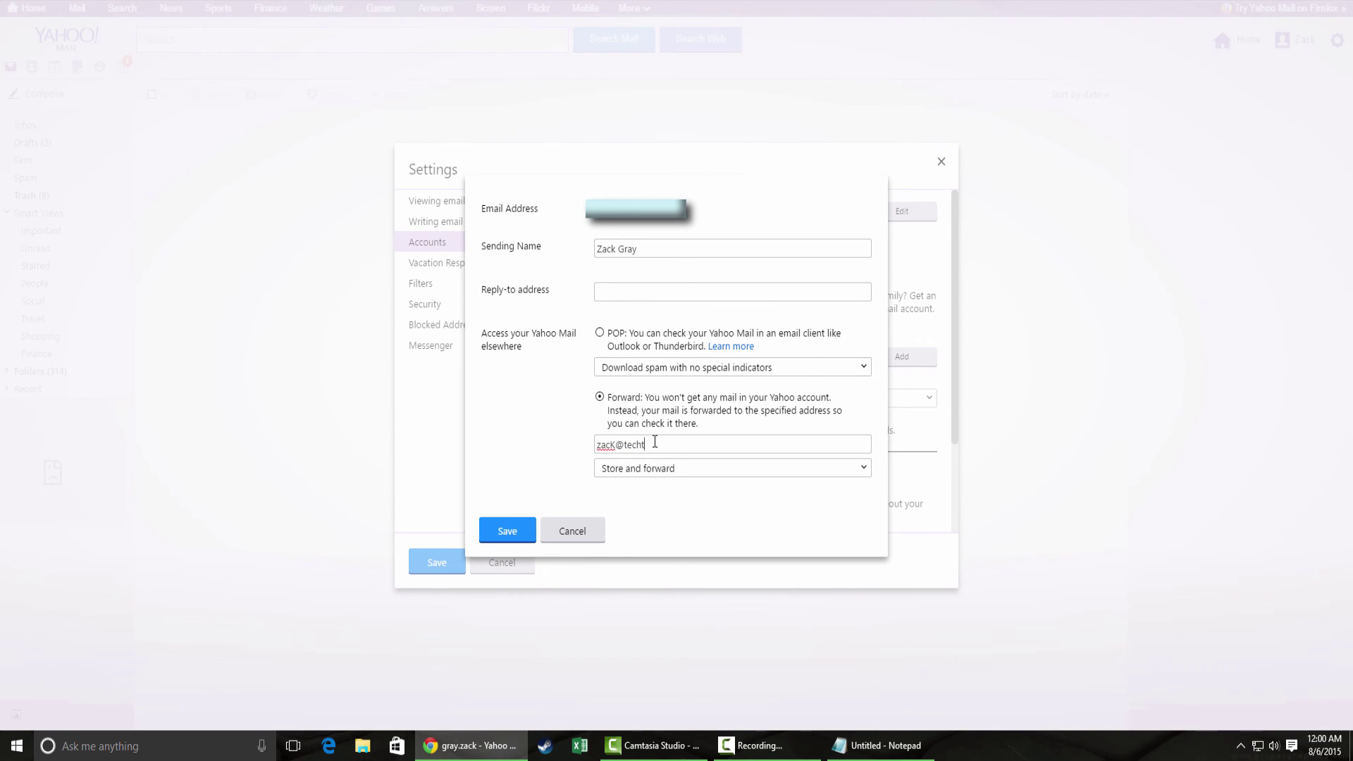
left_click(693, 469)
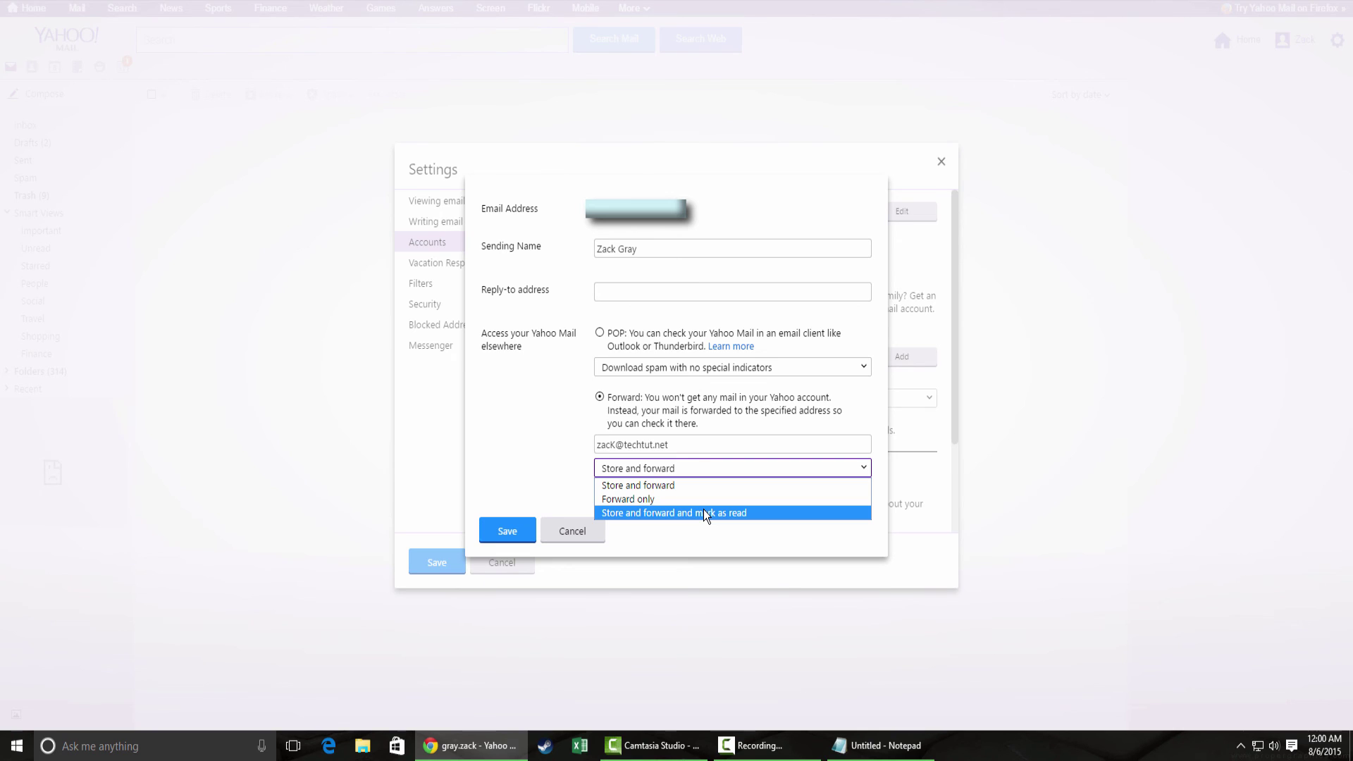
left_click(756, 513)
left_click(508, 529)
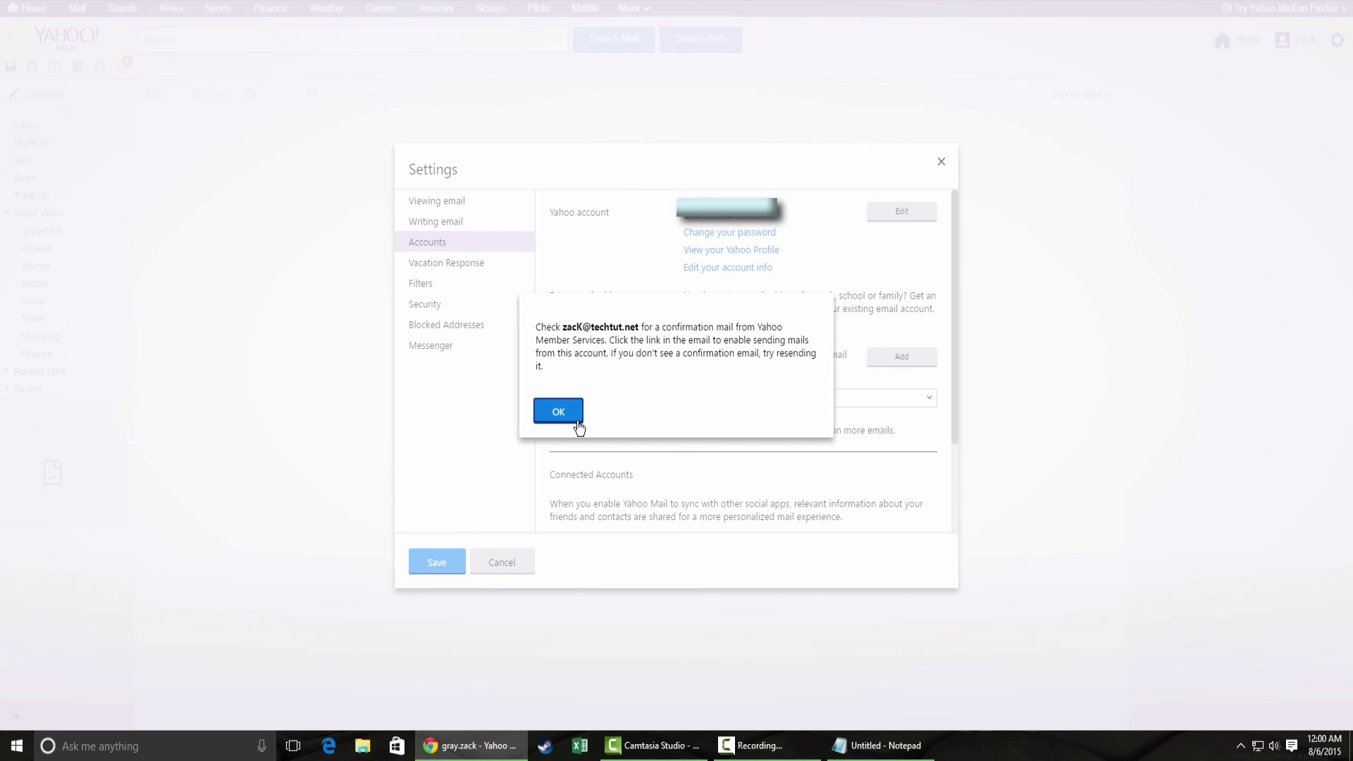
left_click(578, 426)
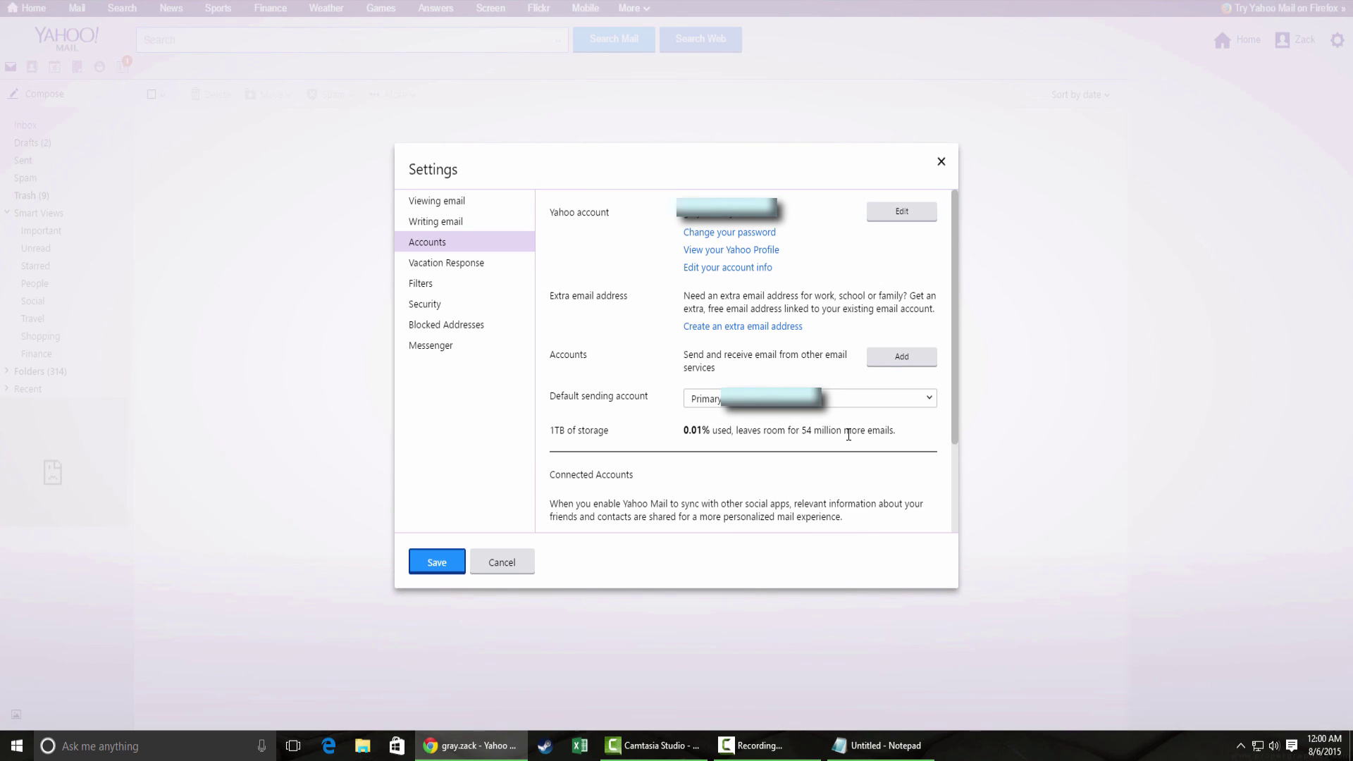